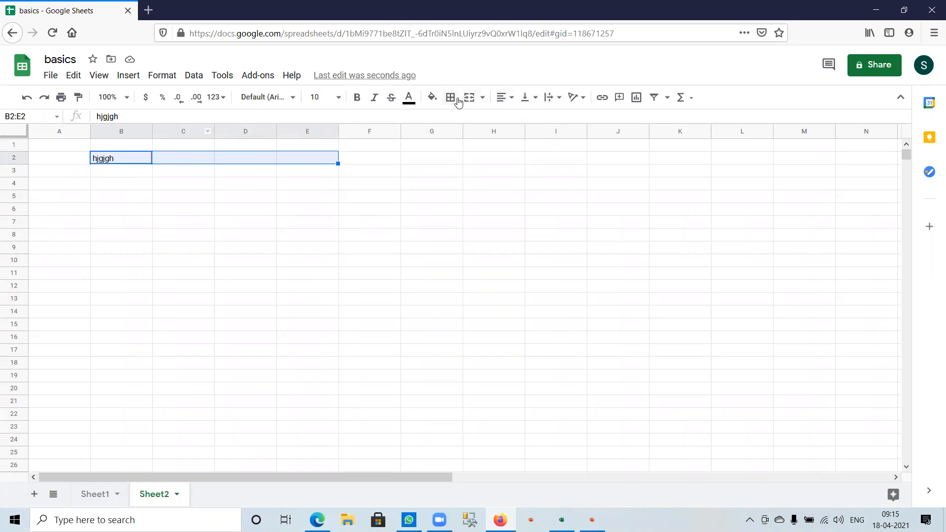
# - Merge cells B2:E2 horizontally and align the merged text first to the center, finally to the right
pyautogui.click(483, 101)
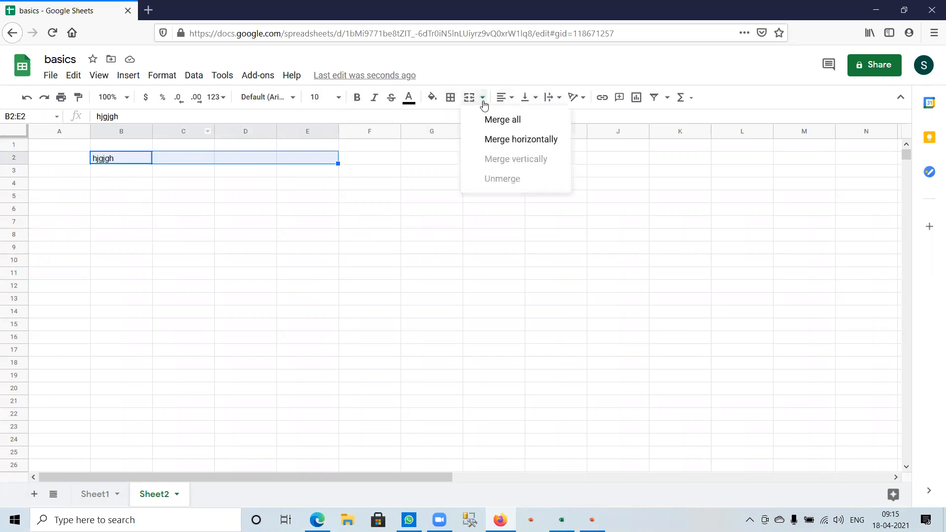
pyautogui.click(516, 139)
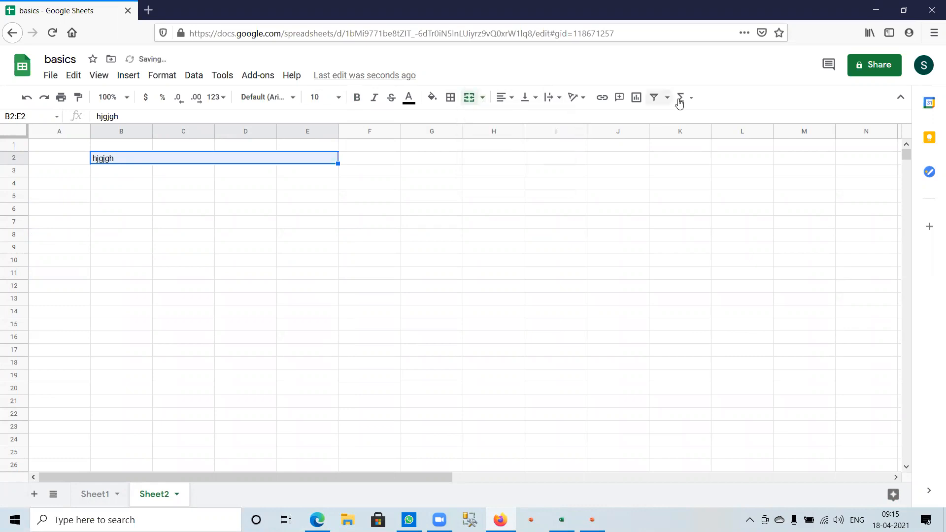
pyautogui.click(503, 97)
pyautogui.click(518, 120)
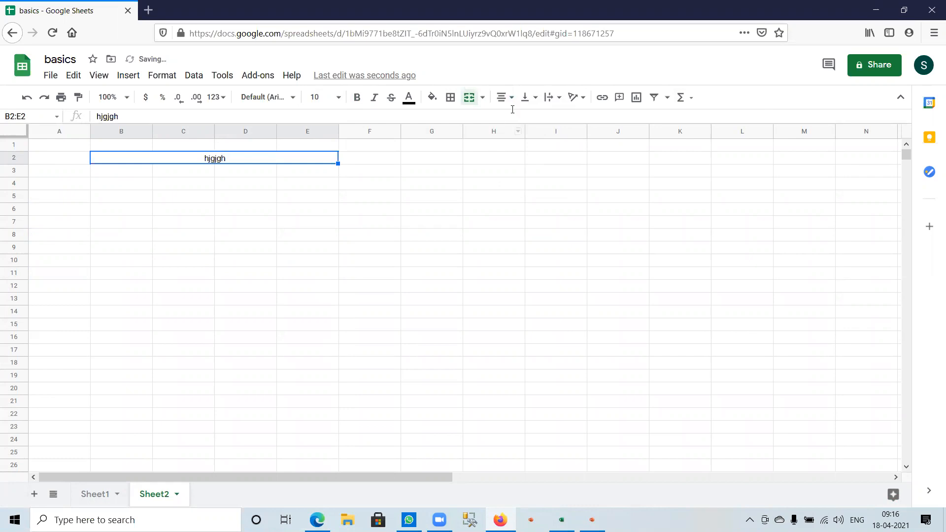
pyautogui.click(504, 97)
pyautogui.click(531, 118)
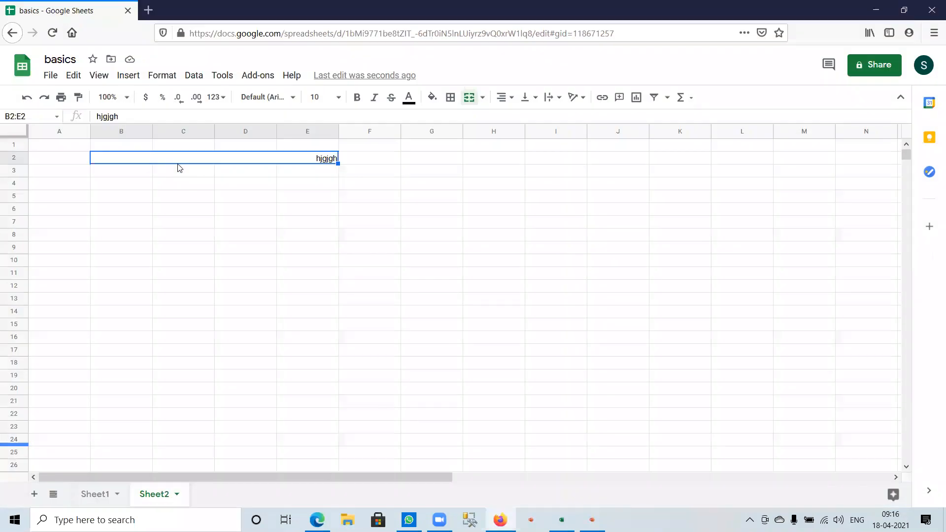
# - Apply the orange default alternating colors style with a header to range A1:I11 on Sheet1
pyautogui.hotkey('ctrl', 'pageup')
pyautogui.hotkey('shift', 'Down')
pyautogui.hotkey('shift', 'Down')
pyautogui.hotkey('shift', 'Down')
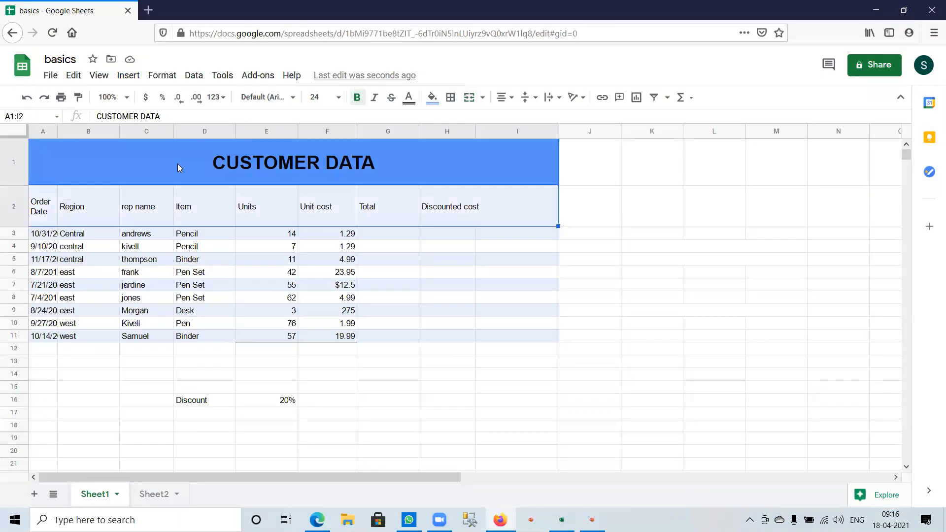
pyautogui.hotkey('shift', 'Down')
pyautogui.hotkey('shift', 'Down')
pyautogui.hotkey('shift', 'Down')
pyautogui.hotkey('shift', 'Down')
pyautogui.hotkey('shift', 'Down')
pyautogui.hotkey('shift', 'Down')
pyautogui.hotkey('shift', 'Down')
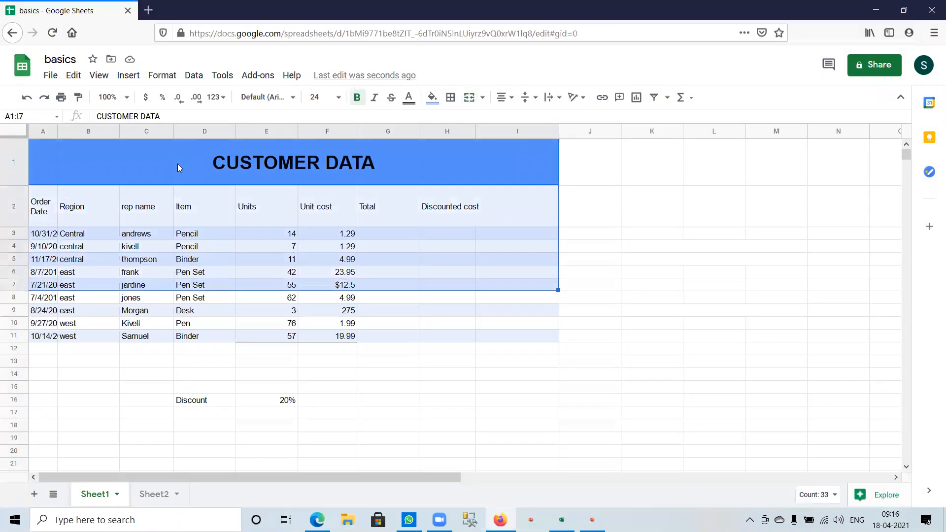
pyautogui.click(171, 77)
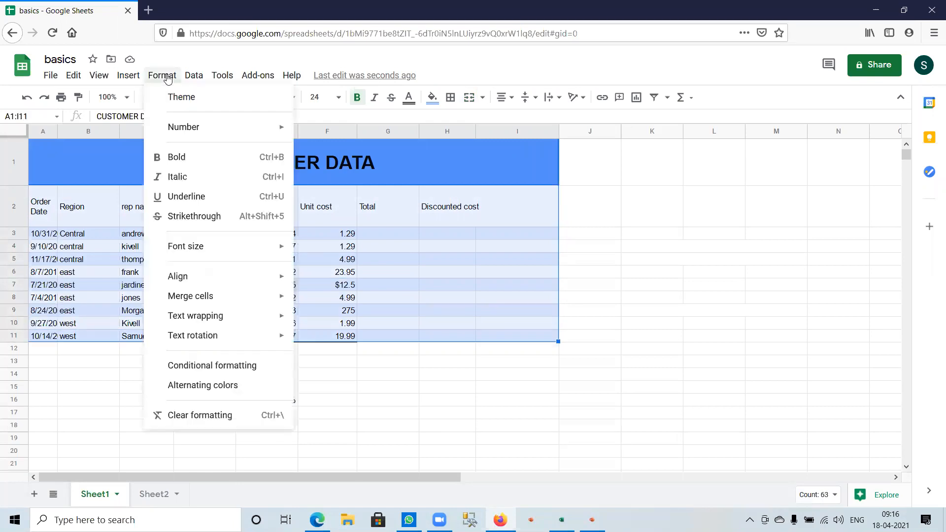
pyautogui.click(234, 389)
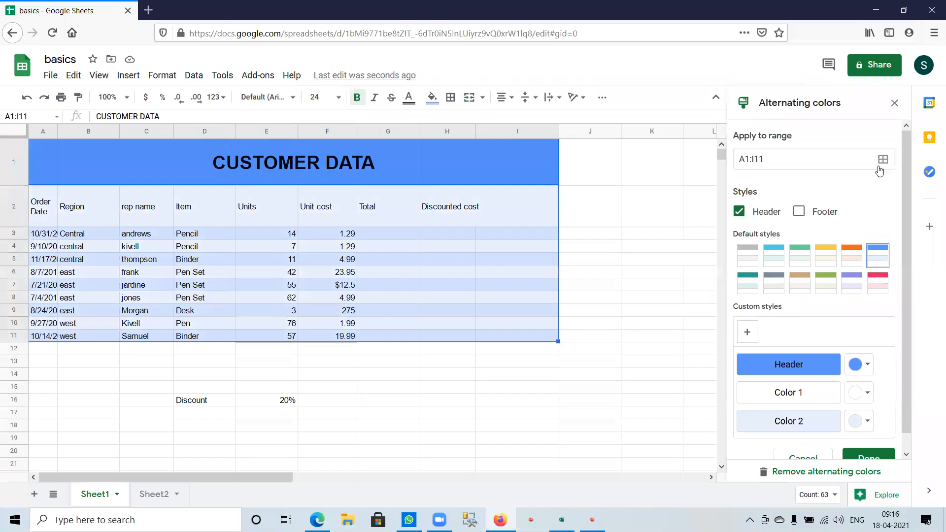
pyautogui.click(855, 264)
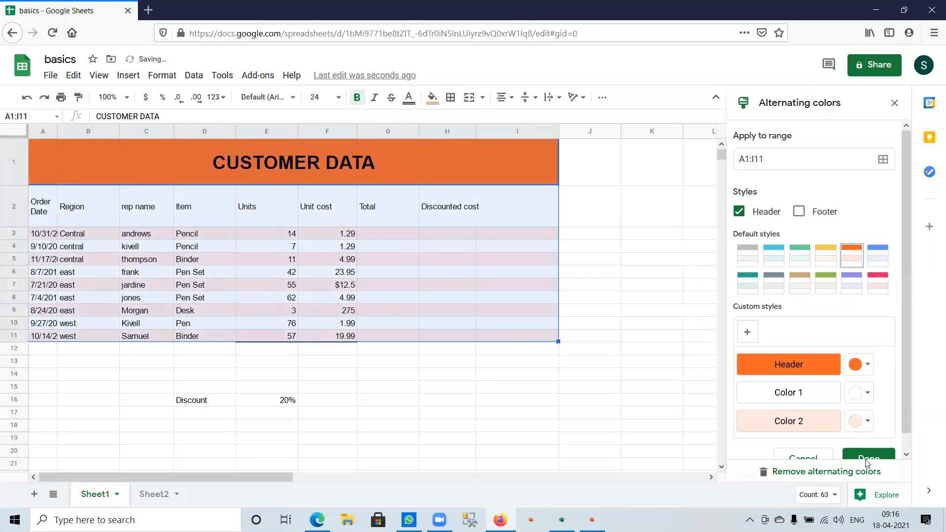
pyautogui.click(895, 103)
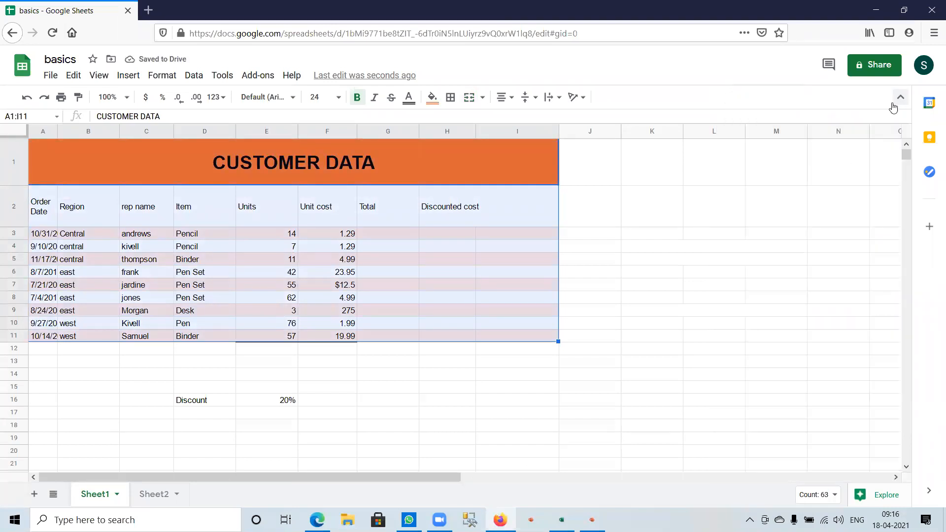
pyautogui.click(658, 217)
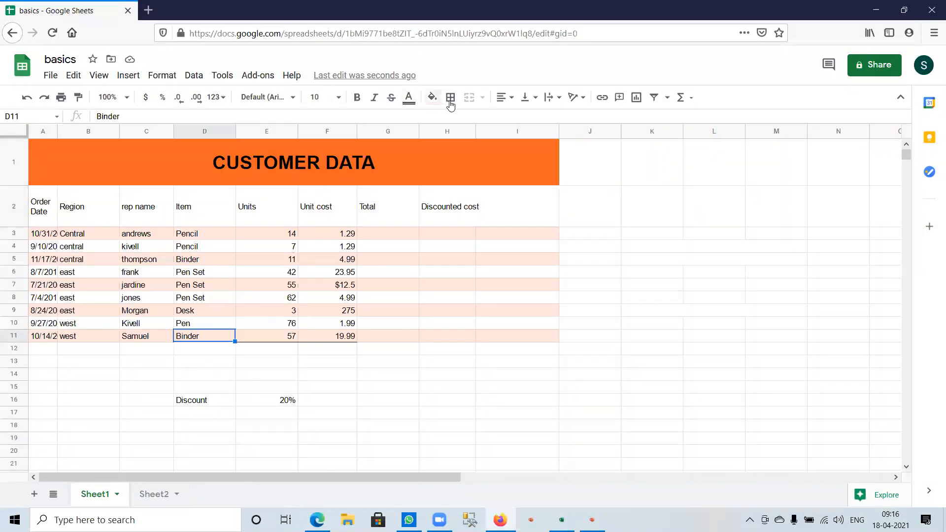
# - Add a bottom border to cell D11, the last entry in the Item column
pyautogui.click(450, 97)
pyautogui.click(499, 139)
pyautogui.click(515, 381)
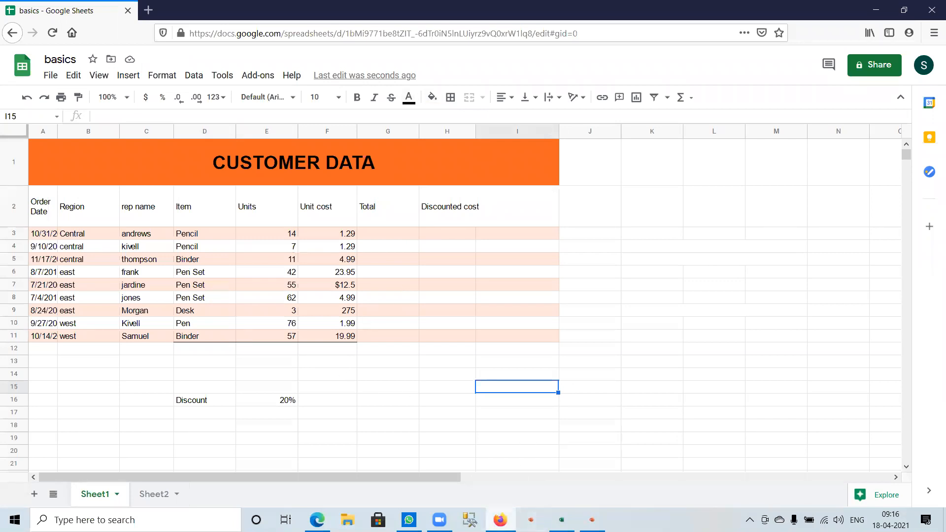
# - Switch between the PowerPoint presentation and the spreadsheet to review the Cell Formatting slide's topics, and advance to the functions slide
pyautogui.click(500, 519)
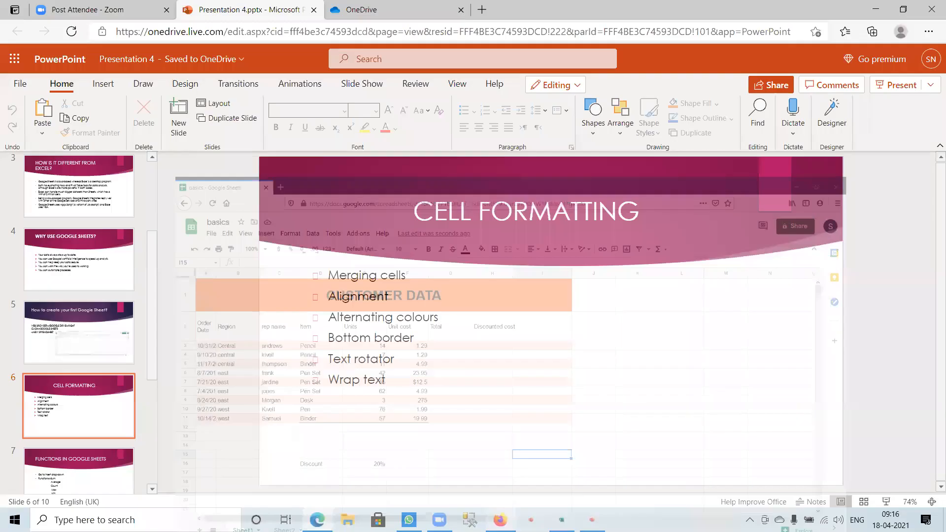
pyautogui.hotkey('alt', 'Tab')
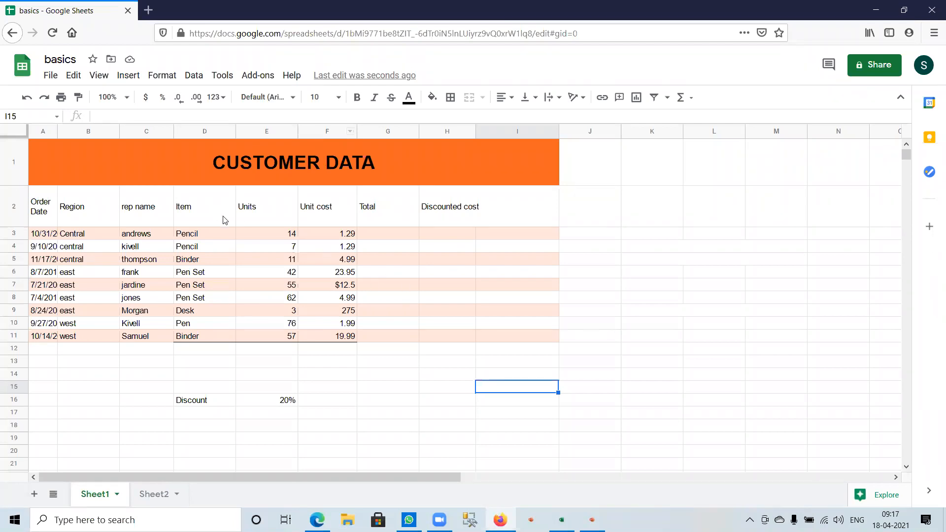
pyautogui.click(260, 236)
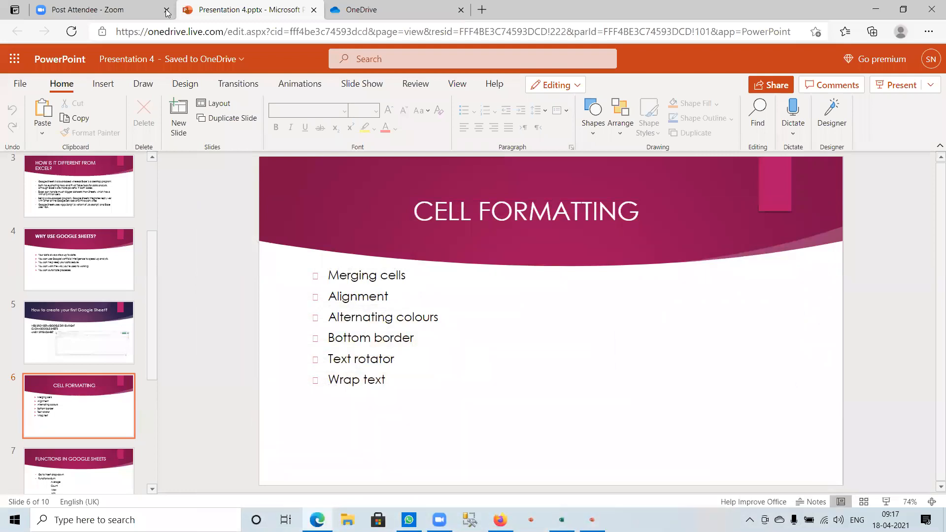
pyautogui.scroll(-1, 461, 359)
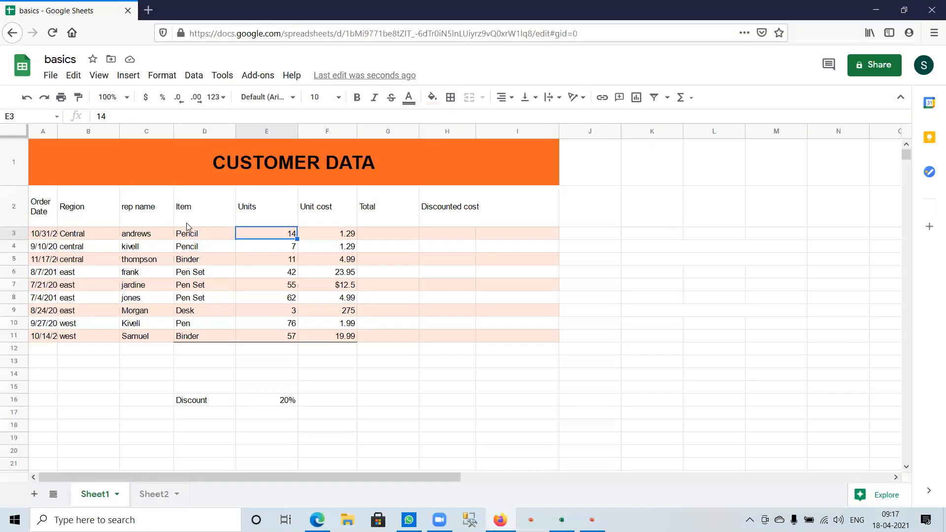
# - Insert a SUM function in cell E12 that totals the units in E3:E11
pyautogui.click(275, 353)
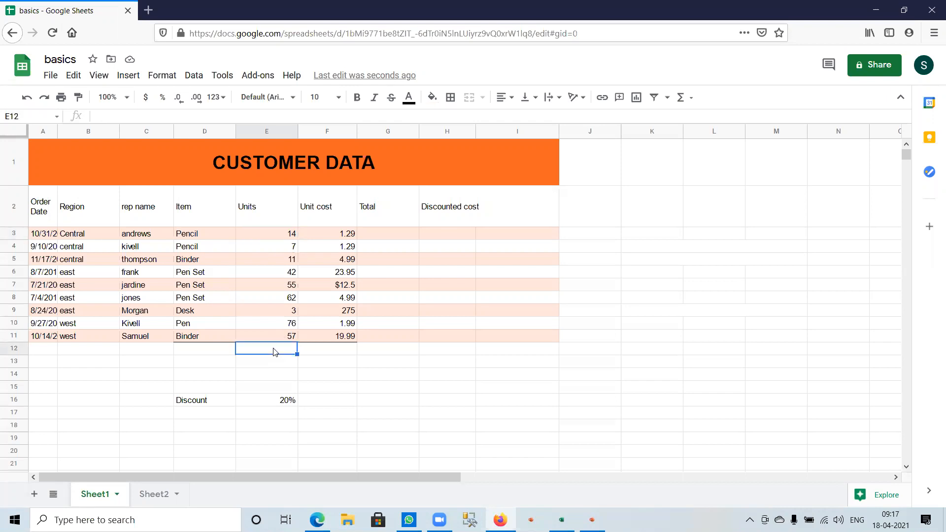
pyautogui.click(128, 75)
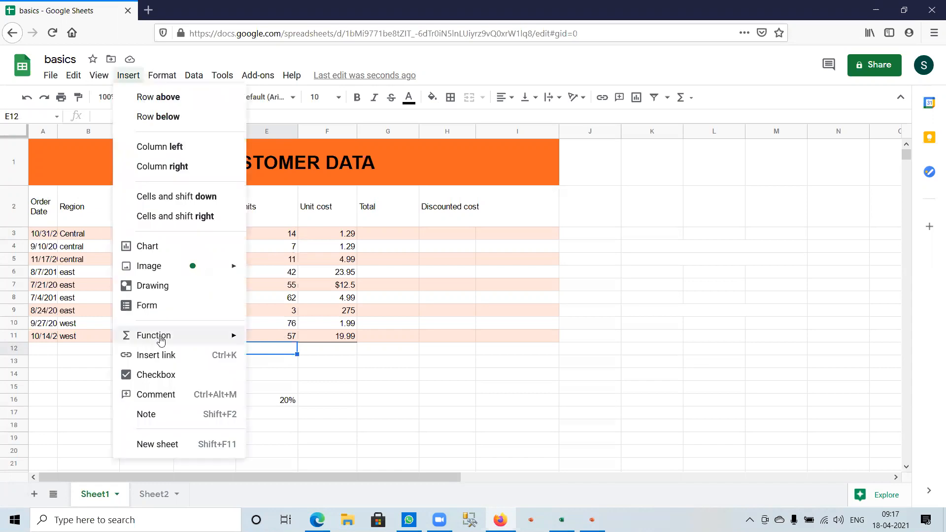
pyautogui.moveTo(160, 340)
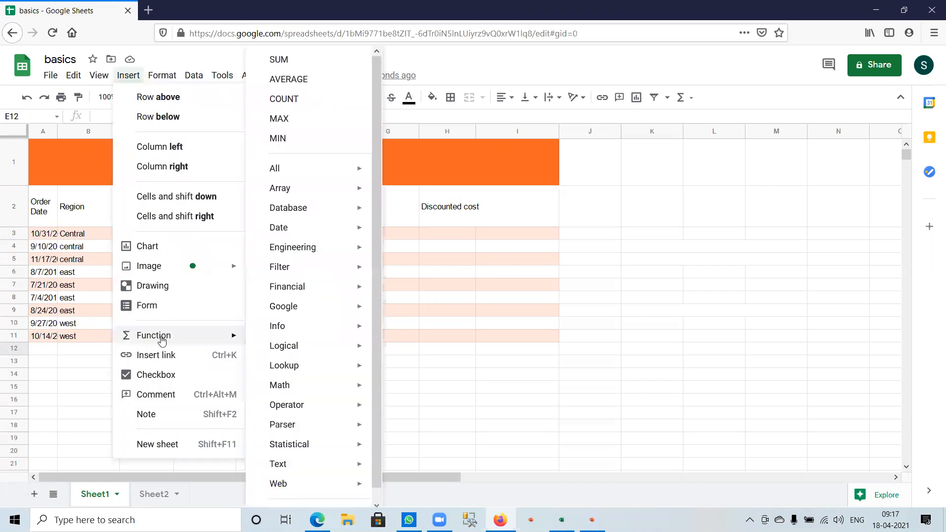
pyautogui.click(310, 65)
pyautogui.click(275, 234)
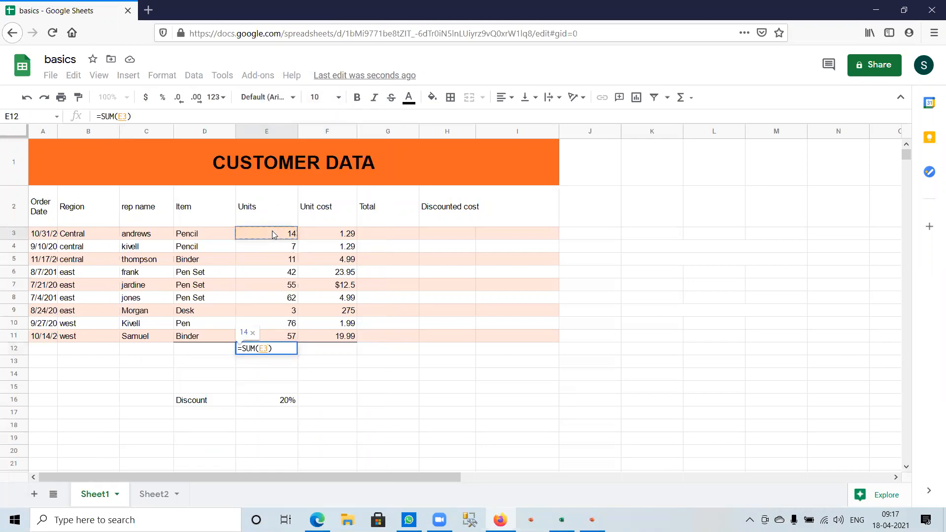
pyautogui.moveTo(296, 249); pyautogui.dragTo(293, 337)
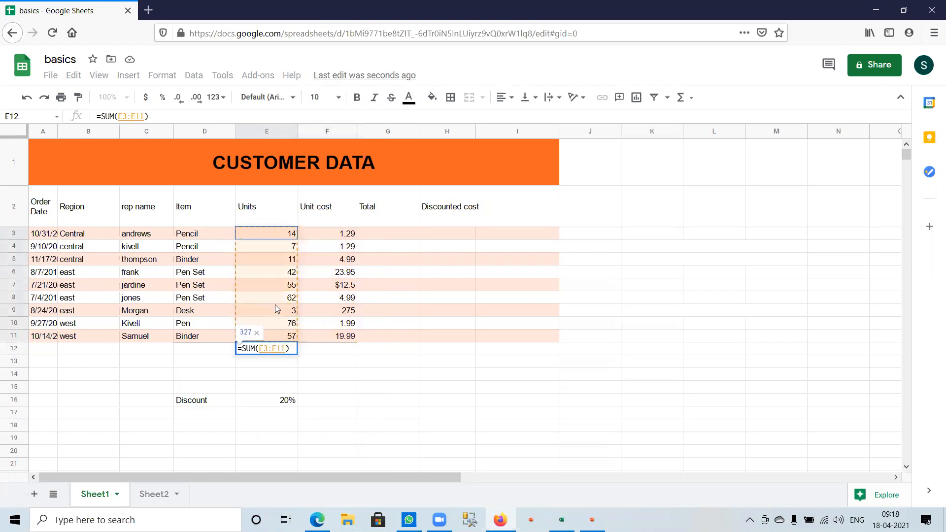
pyautogui.press('Return')
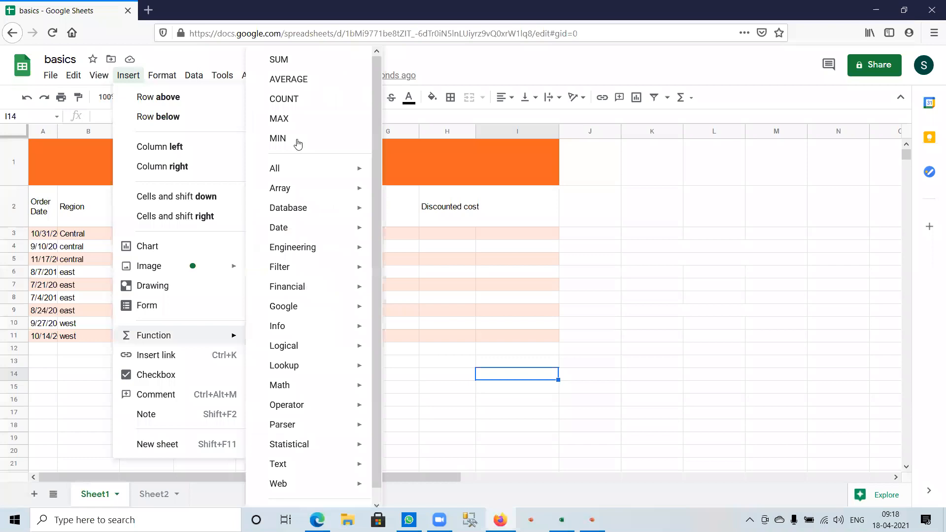
# - Insert an AVERAGE function in cell I14 over the unit costs in F3:F11
pyautogui.click(295, 79)
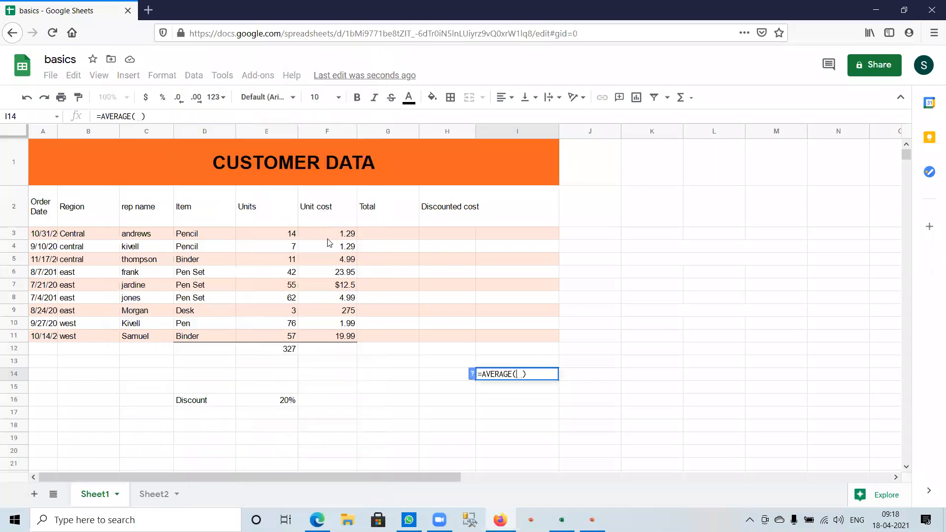
pyautogui.click(328, 236)
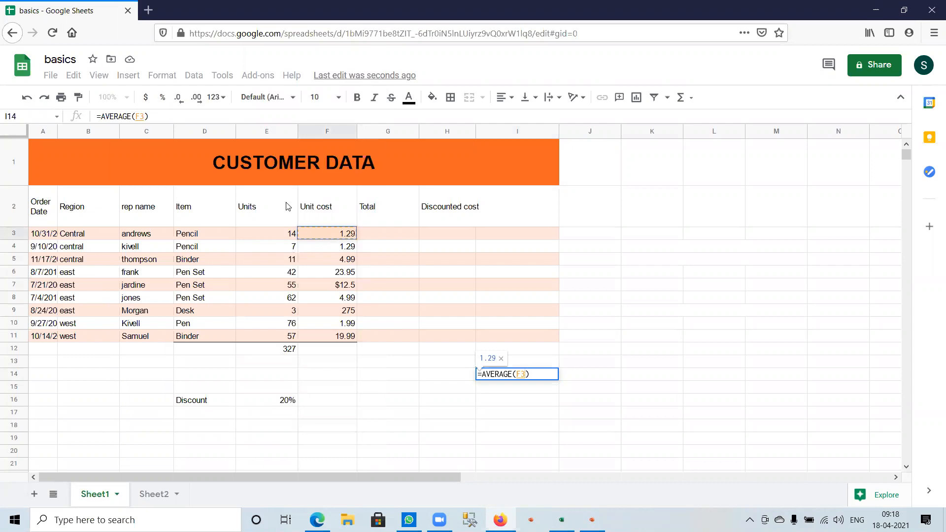
pyautogui.moveTo(355, 238); pyautogui.dragTo(353, 271)
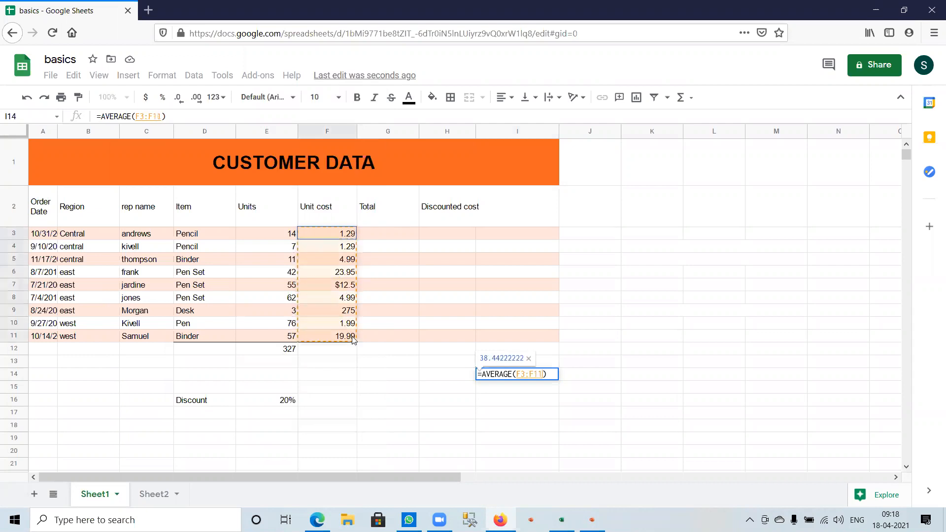
pyautogui.press('Return')
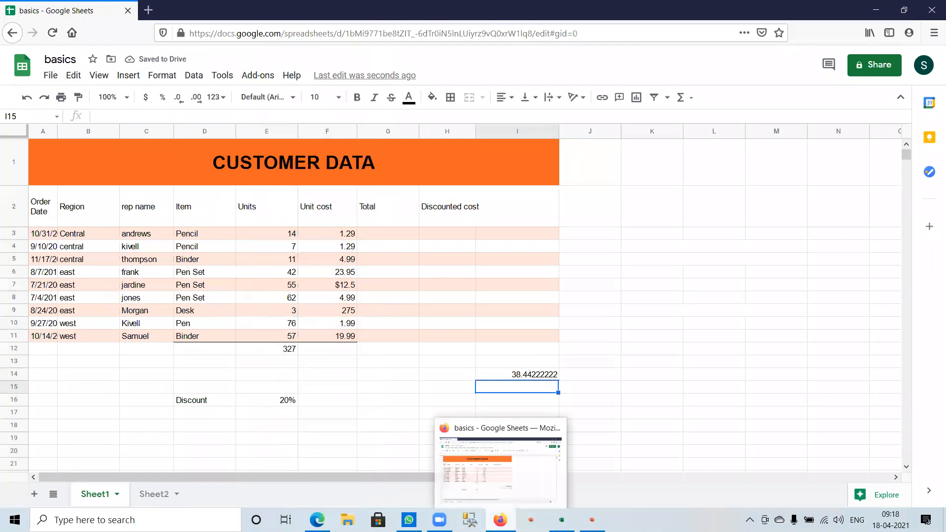
# - Switch to the PowerPoint presentation to read the Cell References slide, and return to the Google Sheets spreadsheet
pyautogui.click(500, 520)
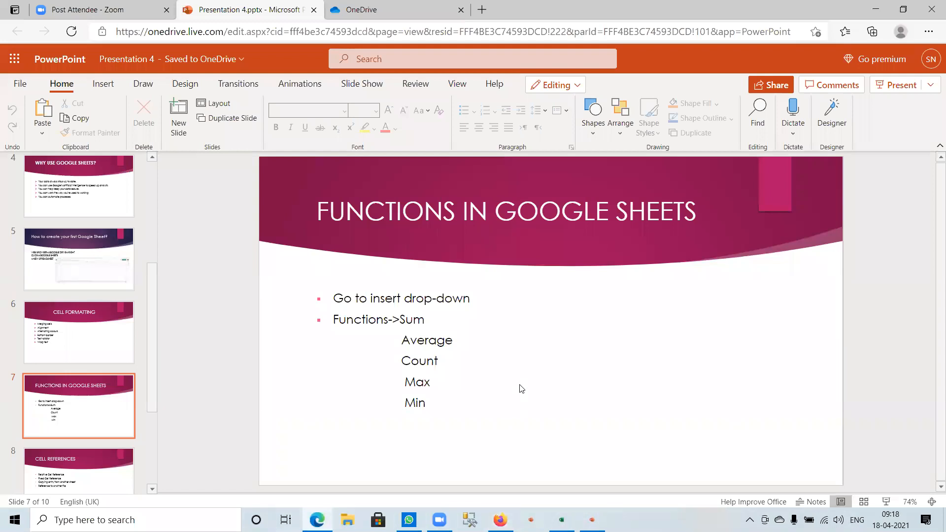
pyautogui.press('Down')
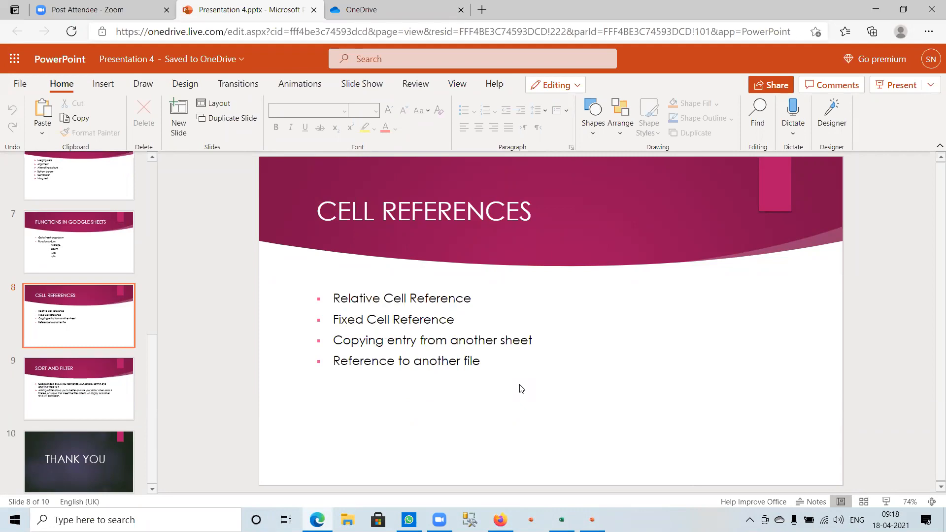
pyautogui.click(500, 519)
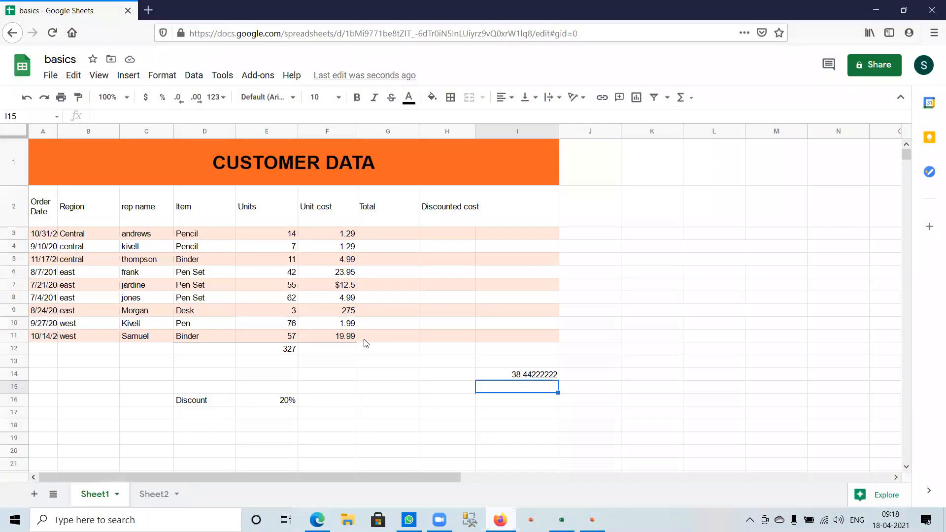
# - Enter the formula =E3*F3 in cell G3 to calculate the first row's total
pyautogui.click(388, 233)
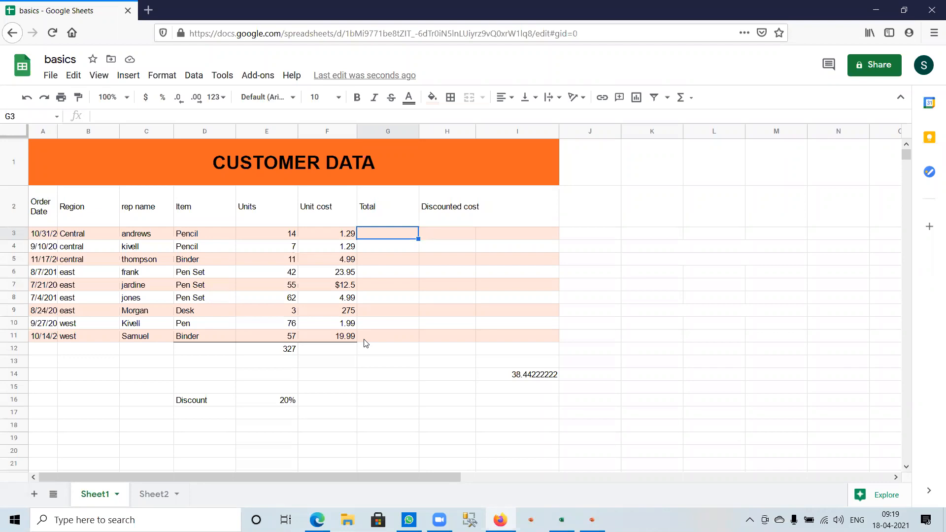
pyautogui.write('=')
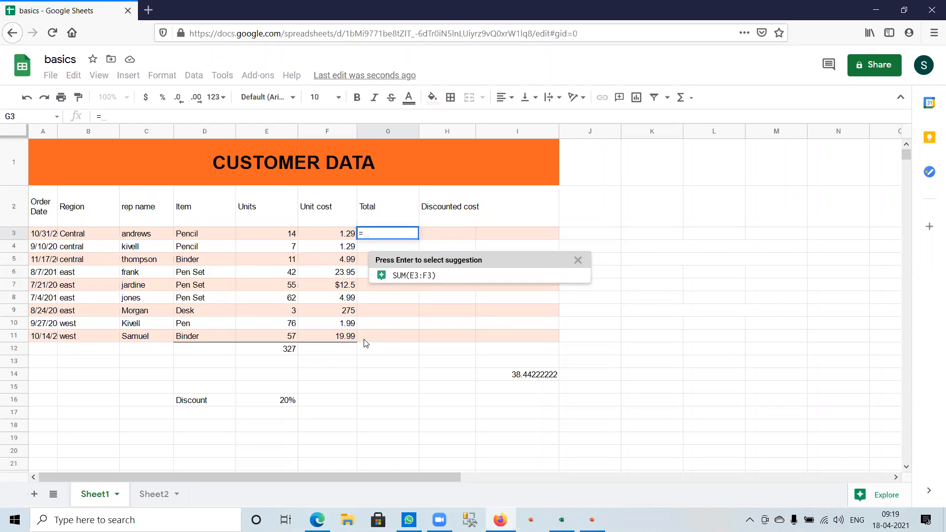
pyautogui.write('E')
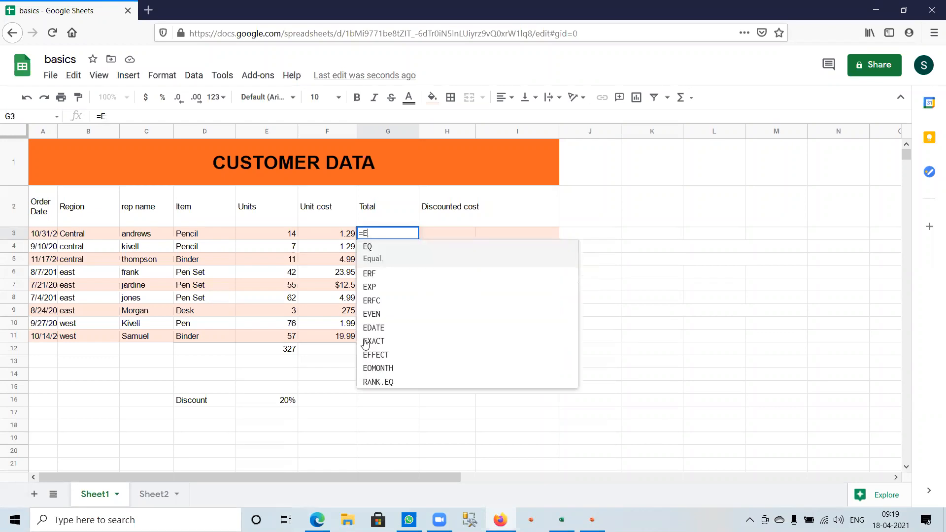
pyautogui.write('3*')
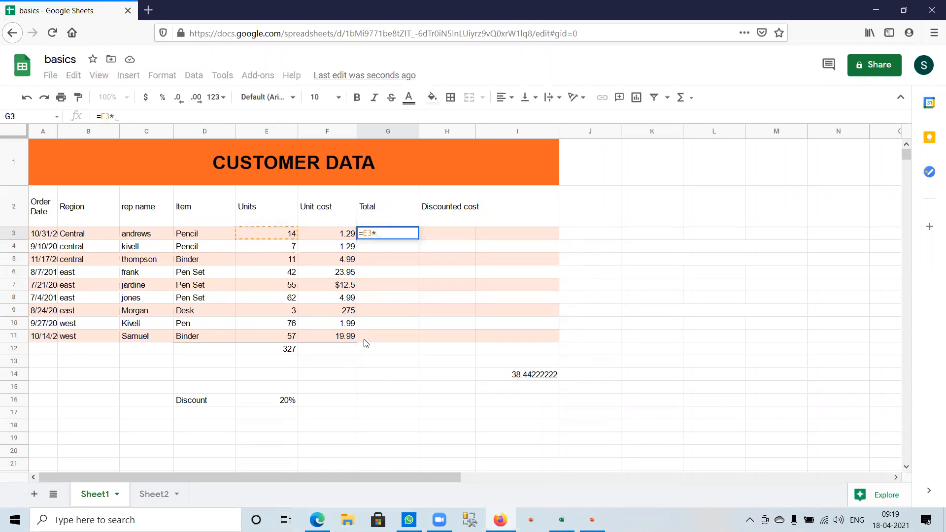
pyautogui.write('F3')
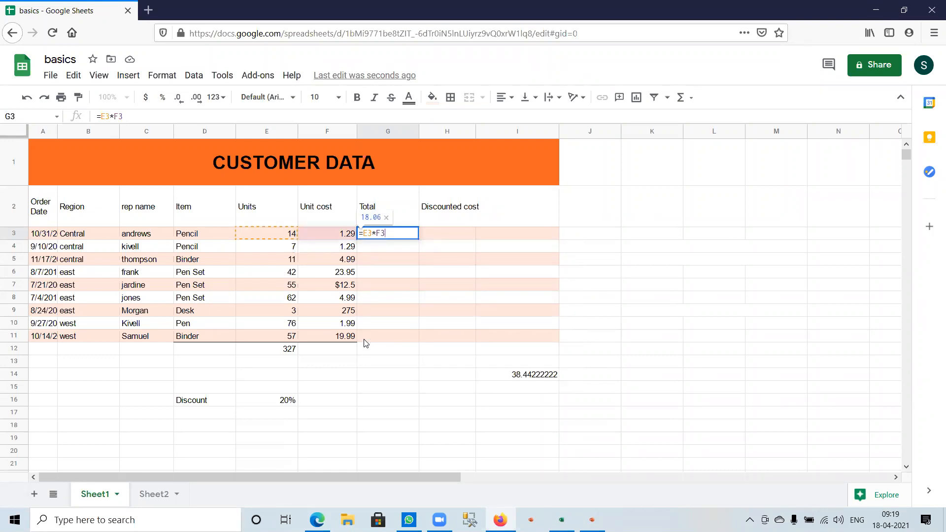
pyautogui.press('Return')
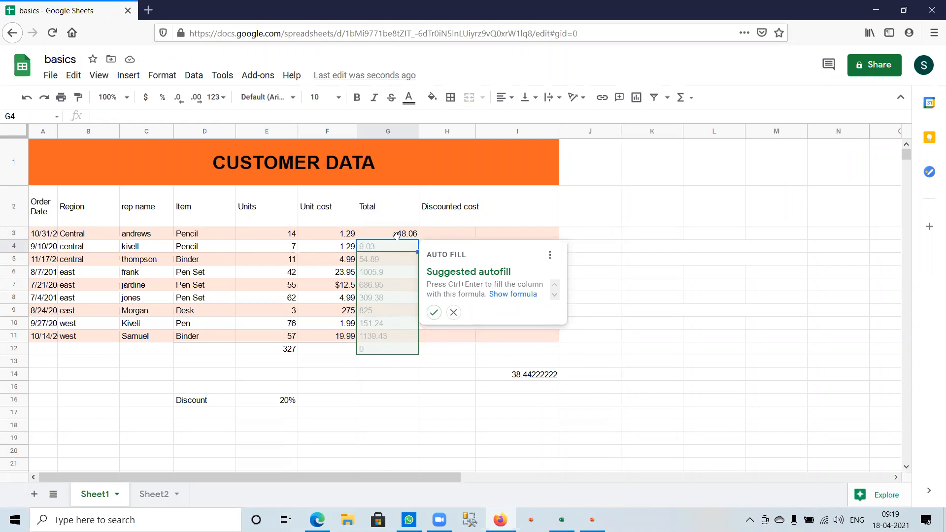
# - Fill G4:G12 with the suggested total formula, and read the Cell References slide in PowerPoint before returning to the spreadsheet
pyautogui.click(433, 314)
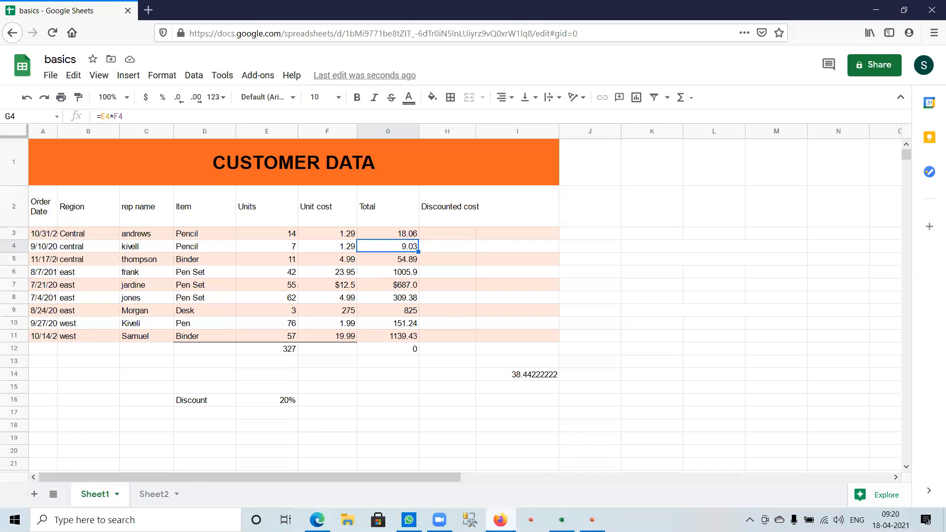
pyautogui.click(500, 520)
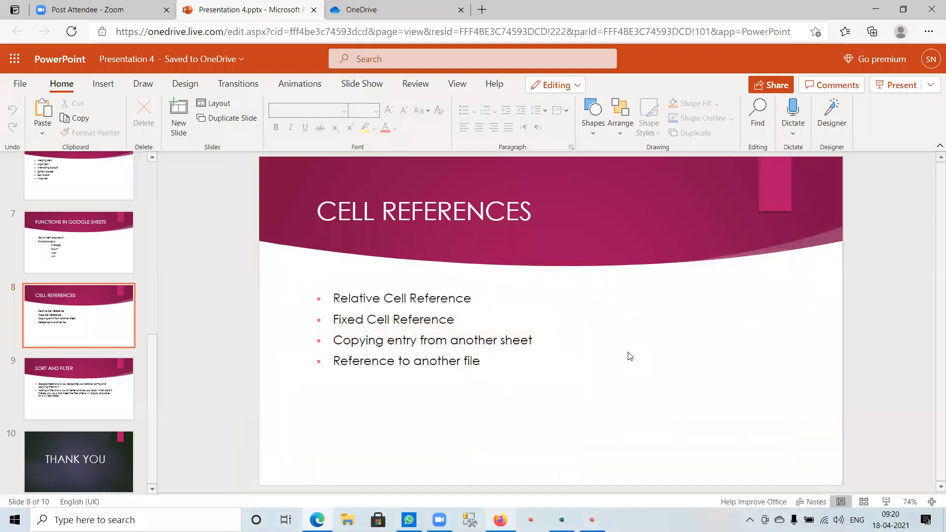
pyautogui.hotkey('alt', 'Tab')
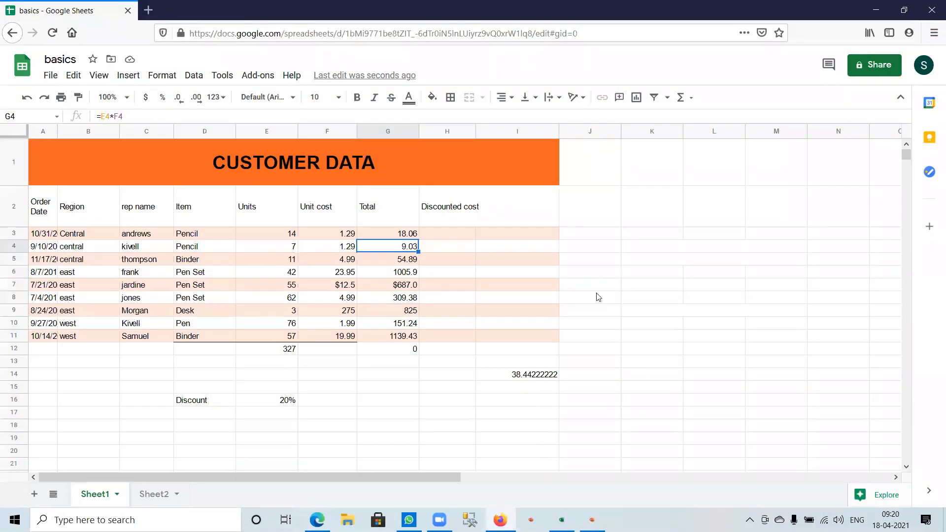
# - Enter the formula =G3*E$16 in cell H3, keeping the row of the discount cell fixed
pyautogui.click(457, 236)
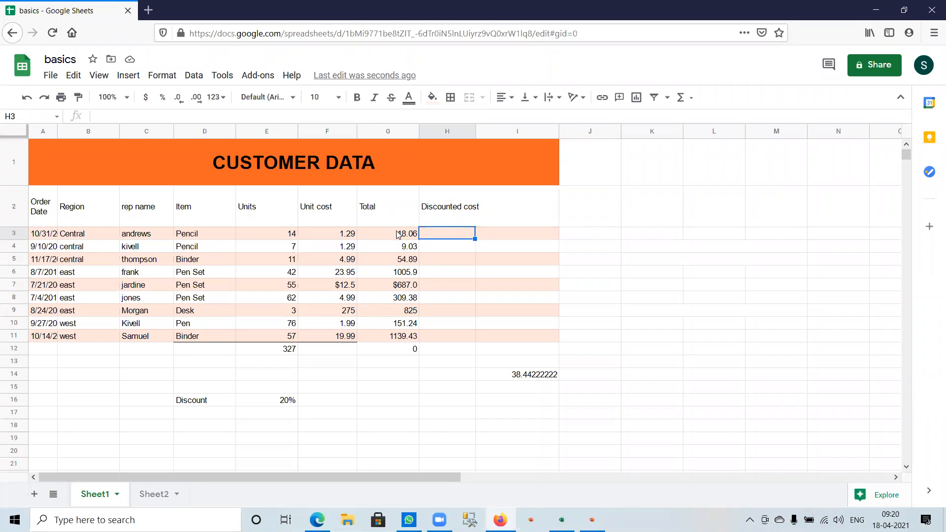
pyautogui.click(288, 400)
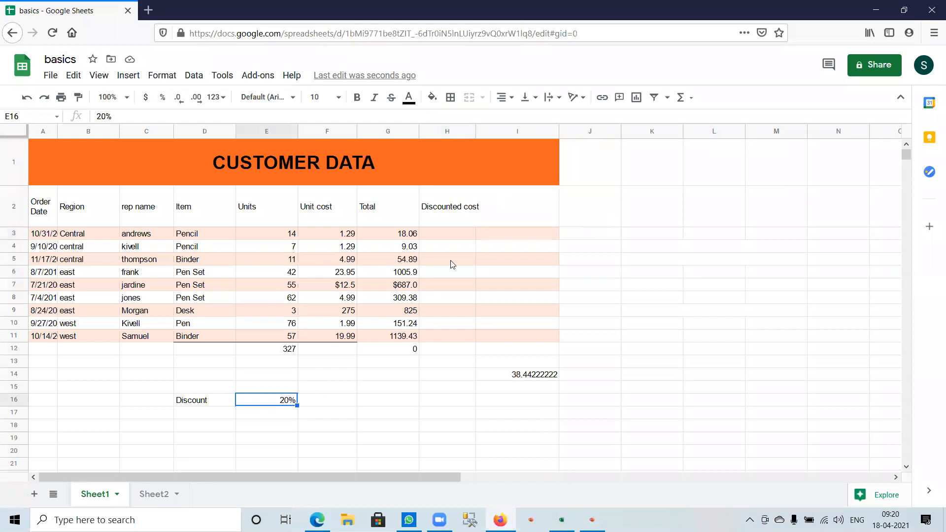
pyautogui.click(442, 238)
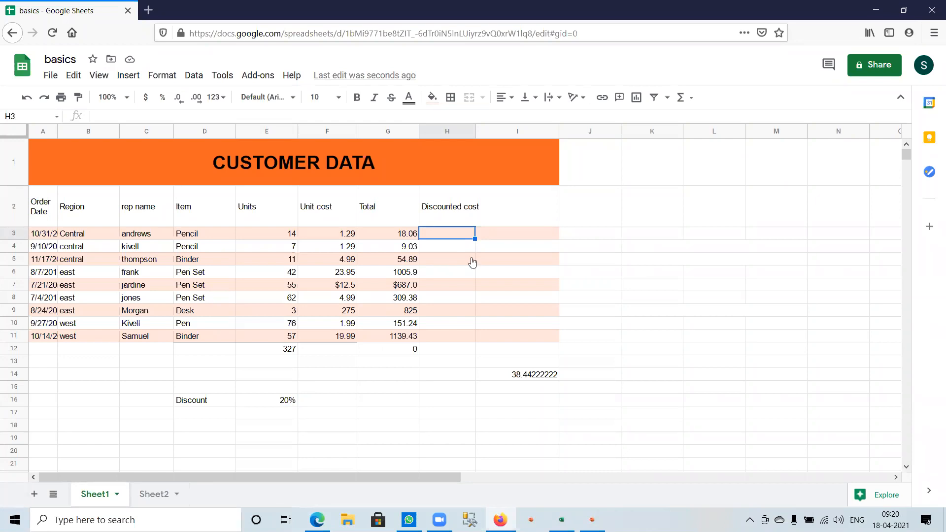
pyautogui.write('=G3')
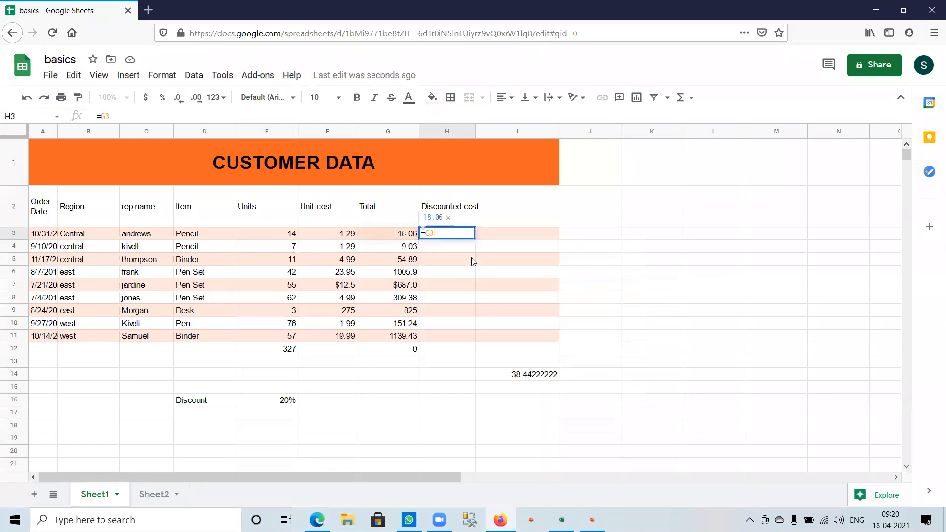
pyautogui.write('*E16')
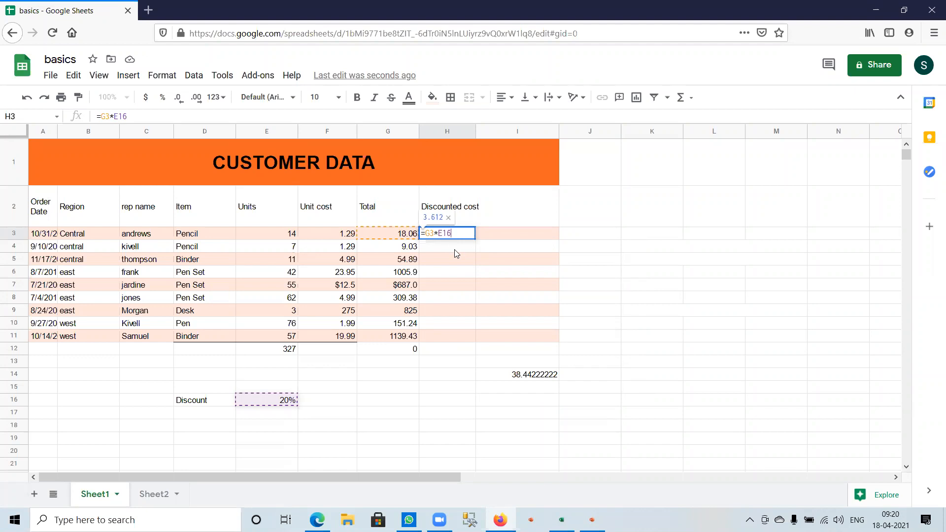
pyautogui.press('BackSpace')
pyautogui.press('BackSpace')
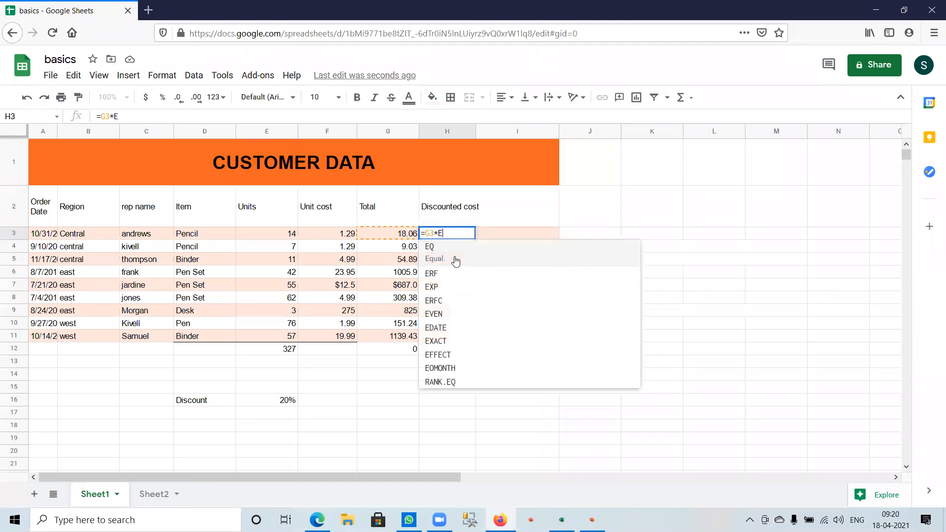
pyautogui.write('$16')
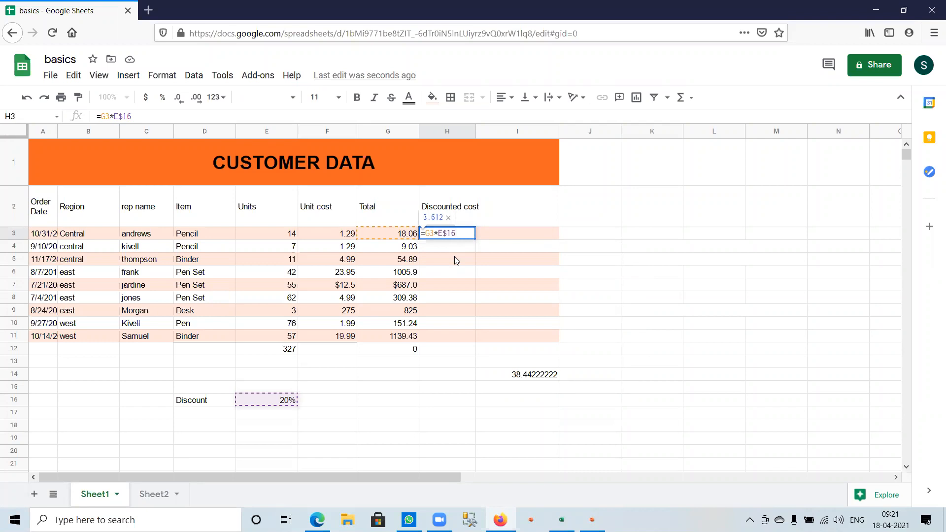
pyautogui.press('Return')
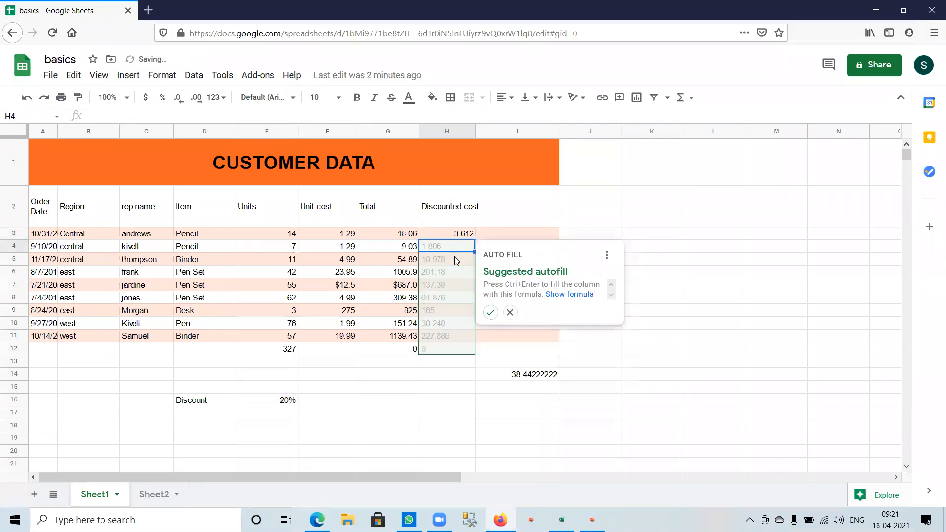
# - Fill H4:H12 with the suggested discount formula, and read the Cell References slide in PowerPoint before returning to the spreadsheet
pyautogui.click(490, 313)
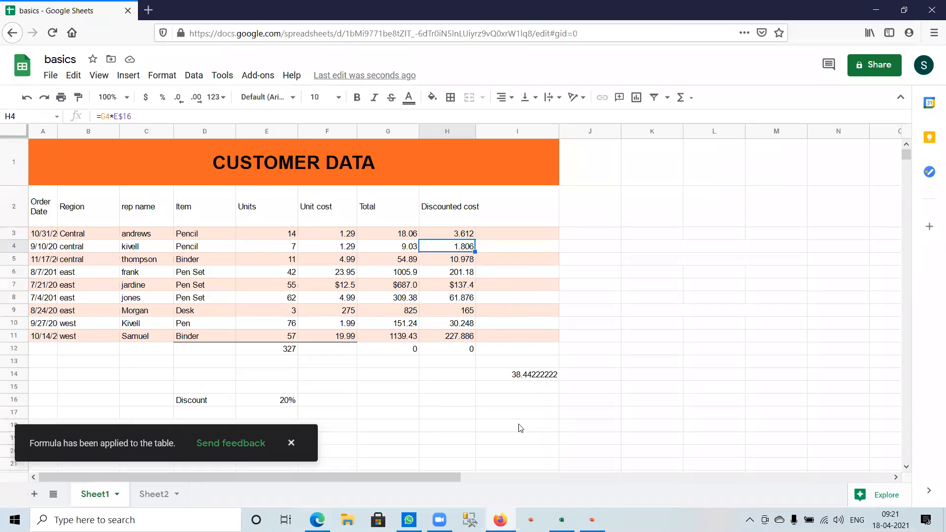
pyautogui.click(500, 519)
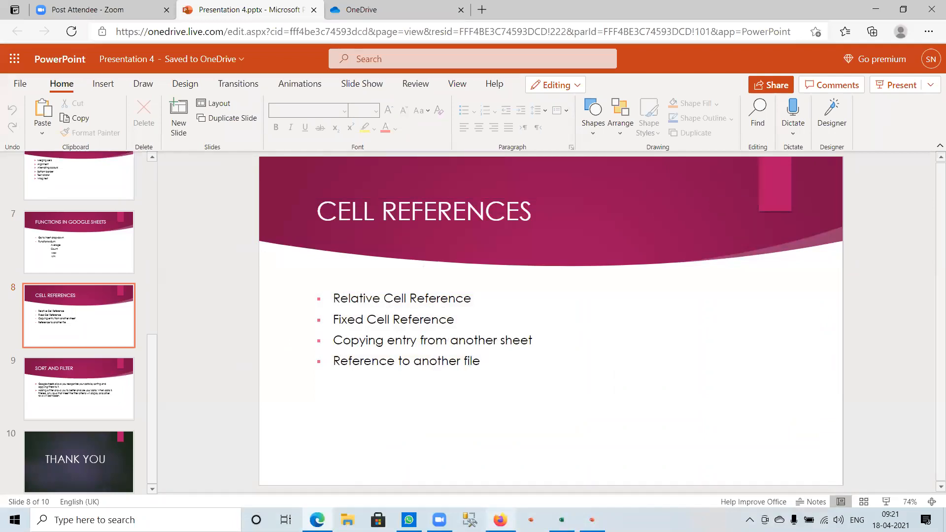
pyautogui.click(500, 520)
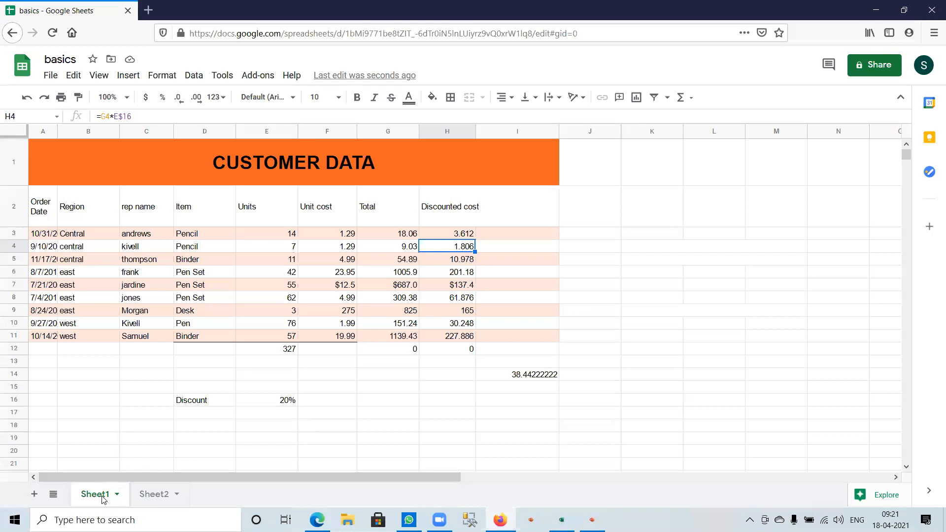
# - Enter the value 45 in cell C7 of Sheet2
pyautogui.click(155, 494)
pyautogui.click(255, 225)
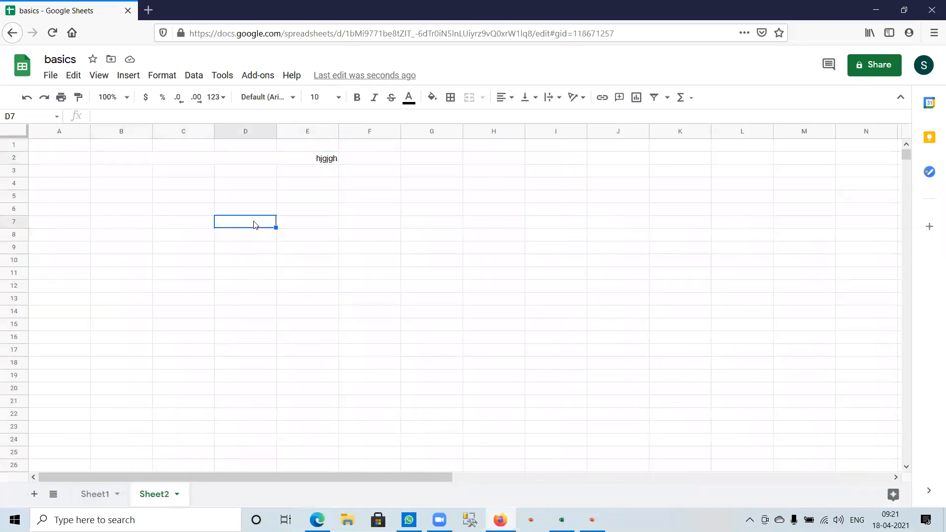
pyautogui.press('Left')
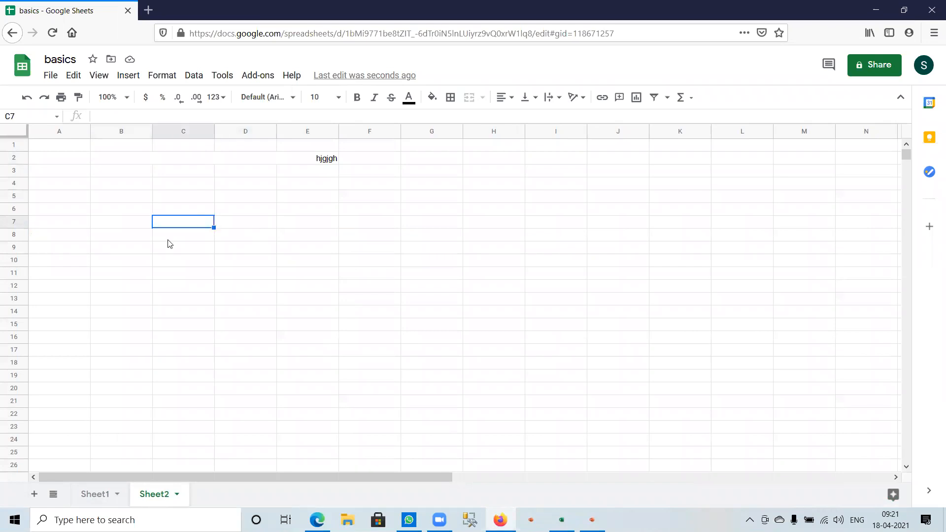
pyautogui.doubleClick(186, 220)
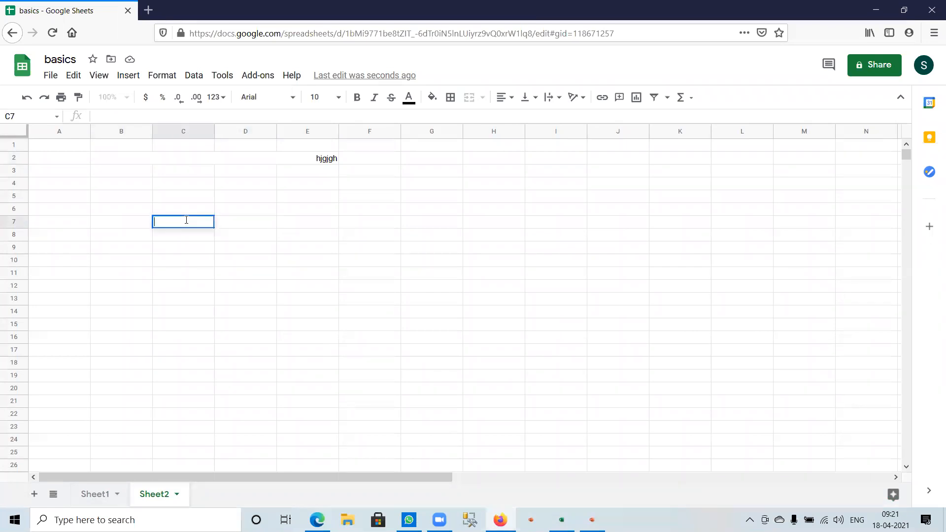
pyautogui.write('45')
# - Enter a formula in cell K13 of Sheet1 that references cell C7 of Sheet2, and move on to K14
pyautogui.click(105, 495)
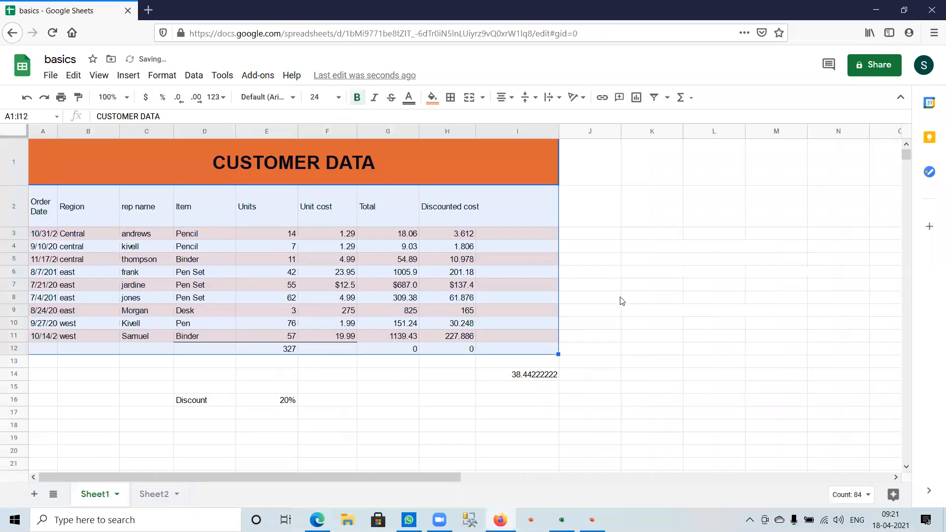
pyautogui.click(618, 298)
pyautogui.click(655, 304)
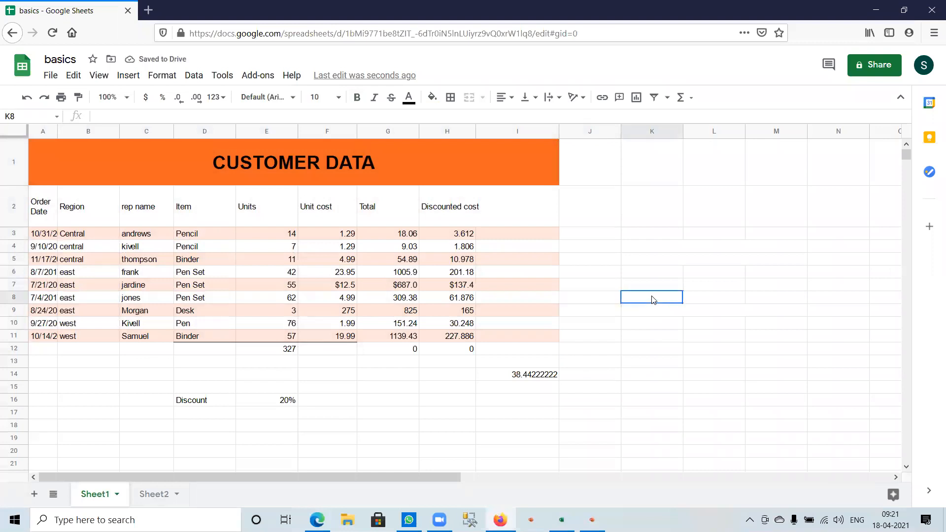
pyautogui.click(643, 362)
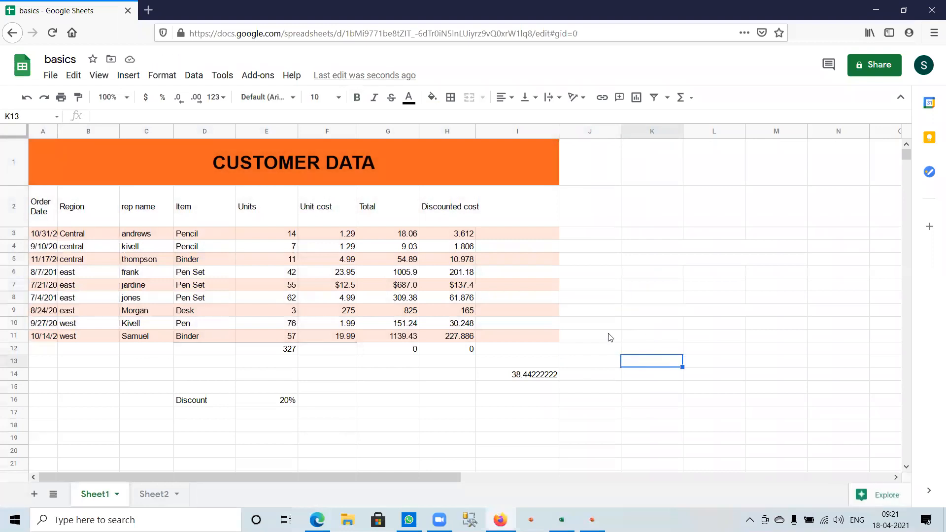
pyautogui.write('=')
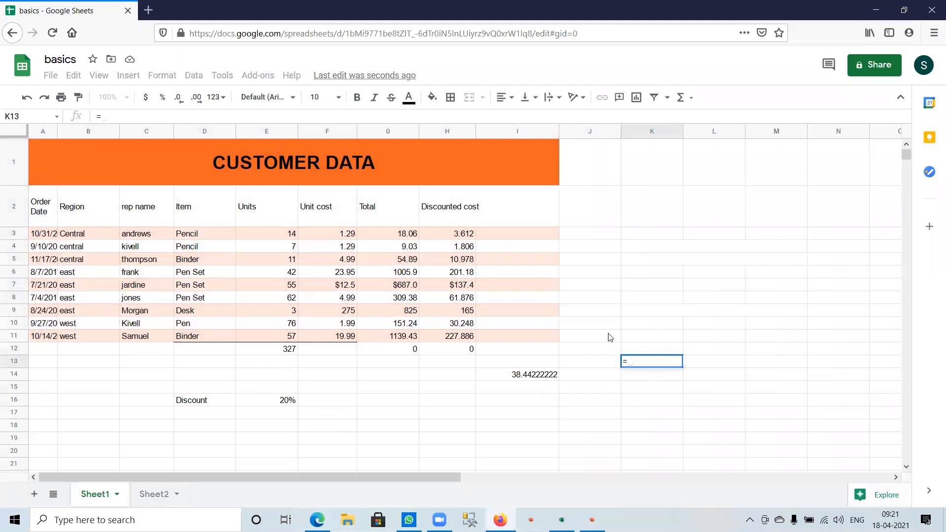
pyautogui.click(153, 495)
pyautogui.click(196, 225)
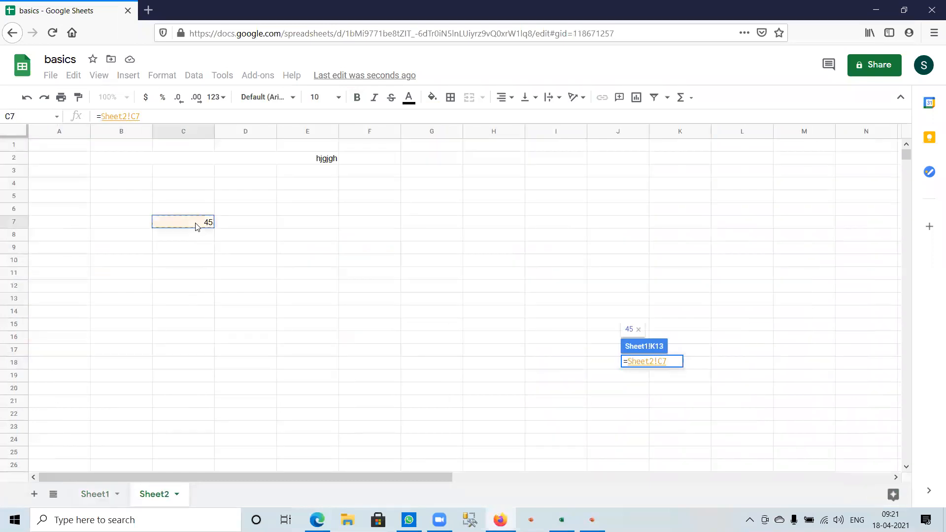
pyautogui.press('Return')
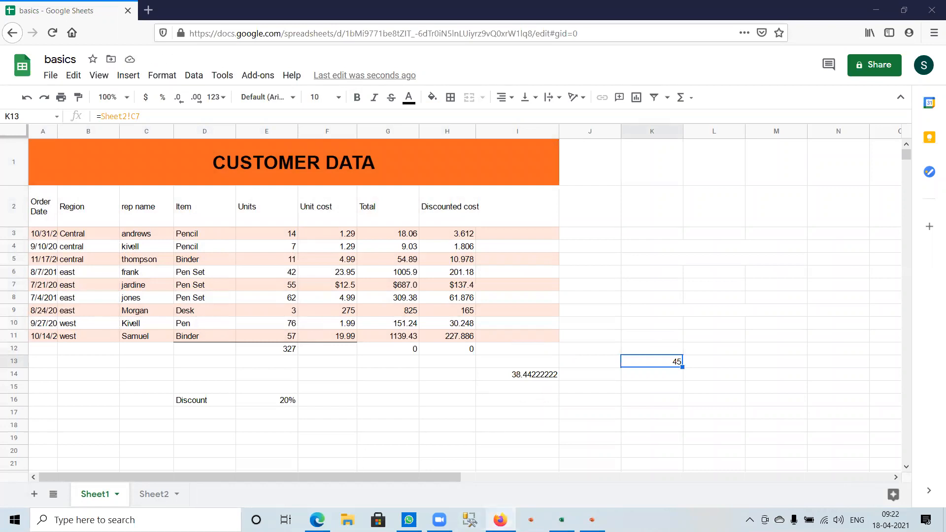
pyautogui.click(500, 520)
pyautogui.press('Down')
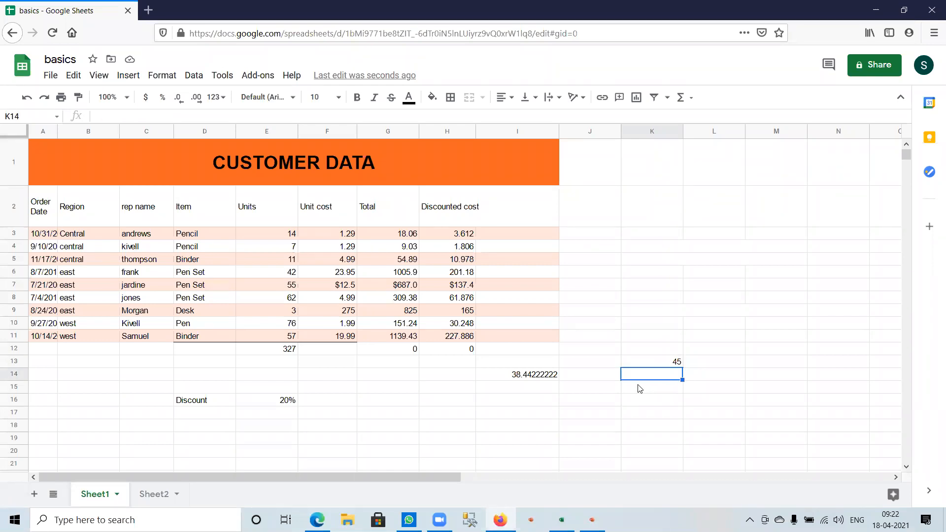
pyautogui.write('IMPORTRANGE')
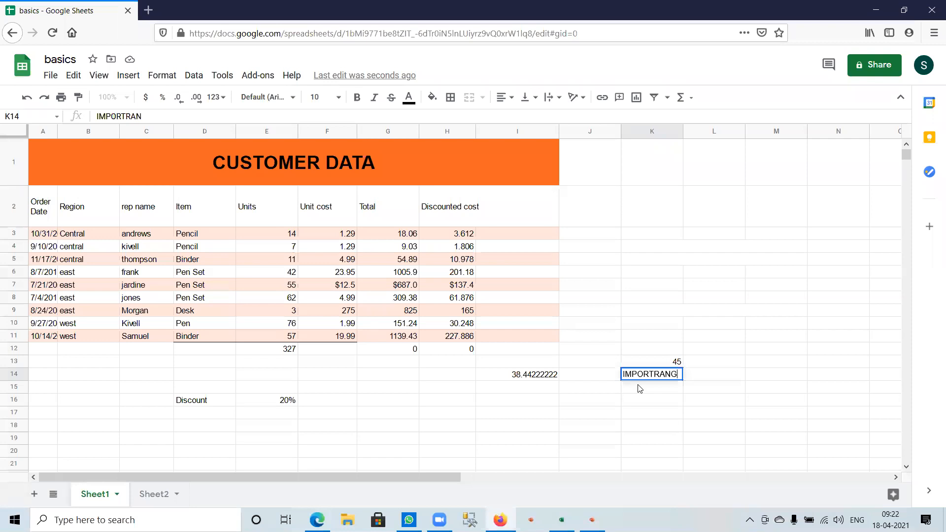
pyautogui.press('BackSpace')
pyautogui.press('BackSpace')
pyautogui.press('BackSpace')
pyautogui.press('BackSpace')
pyautogui.press('BackSpace')
pyautogui.press('BackSpace')
pyautogui.press('BackSpace')
pyautogui.press('BackSpace')
pyautogui.press('BackSpace')
pyautogui.press('BackSpace')
pyautogui.press('BackSpace')
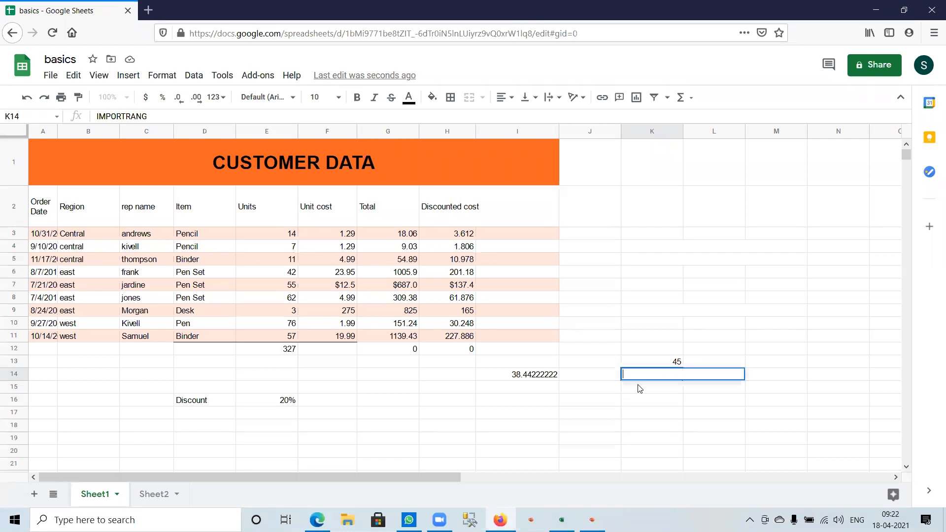
# - Begin an IMPORTRANGE formula in cell K14 and show the function's help for its arguments
pyautogui.write('=IM')
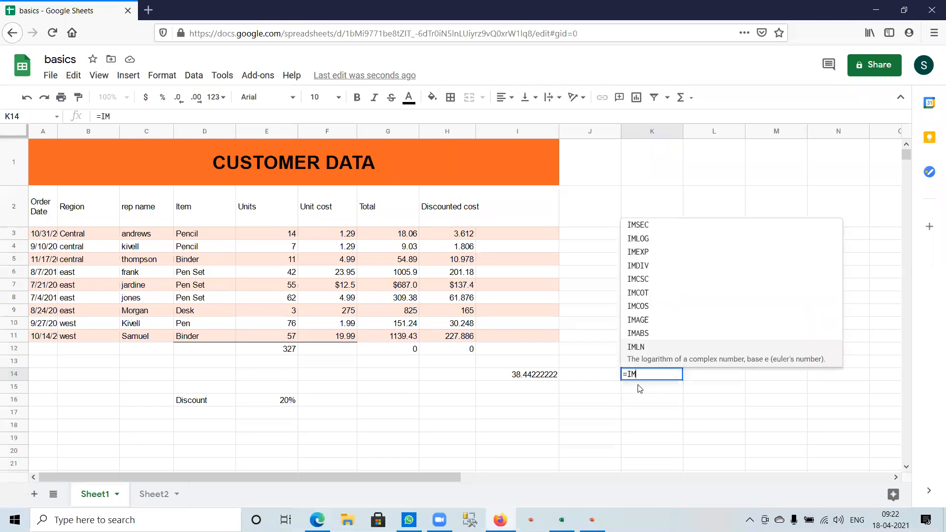
pyautogui.write('PORTRAN')
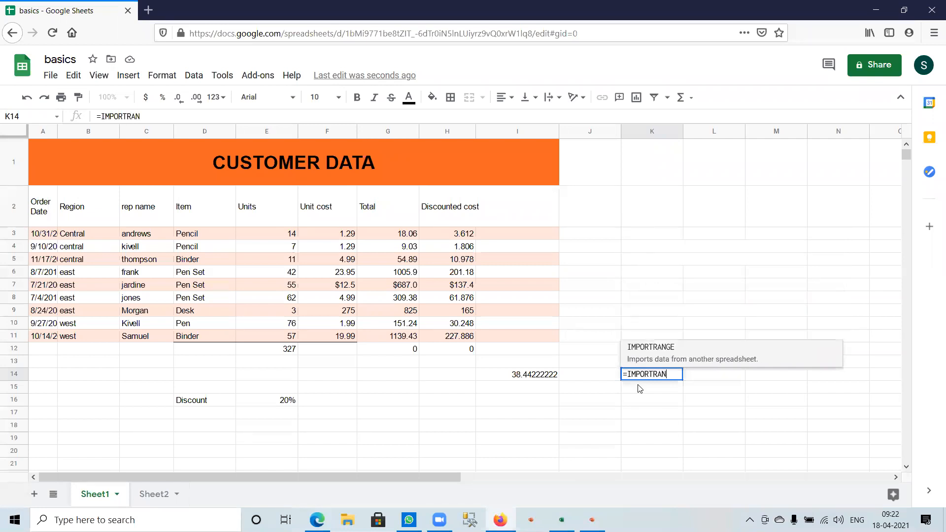
pyautogui.write('GE(')
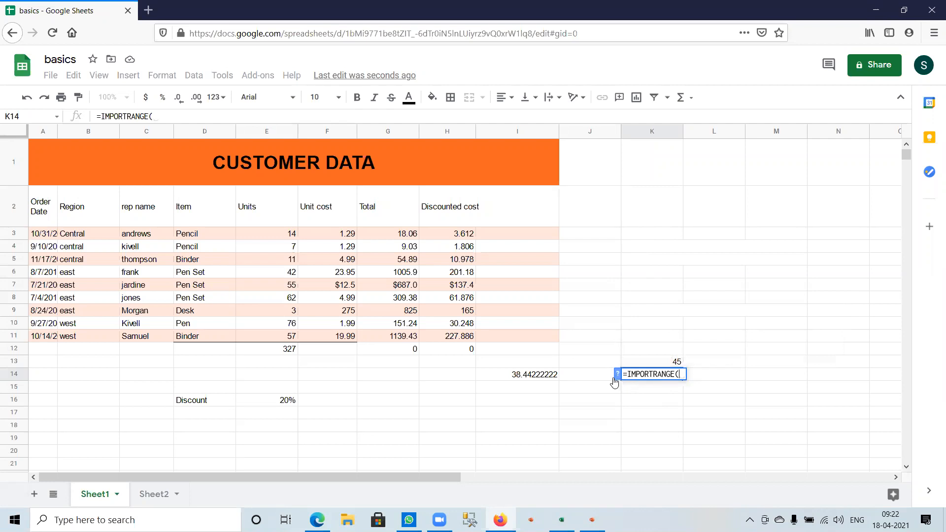
pyautogui.click(617, 375)
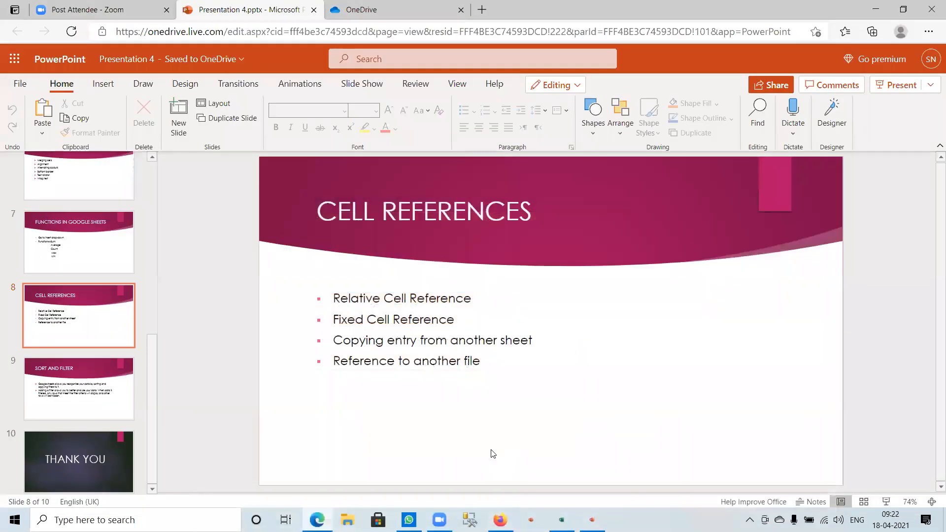
# - Advance the PowerPoint presentation to the Sort and Filter slide
pyautogui.scroll(-1, 493, 453)
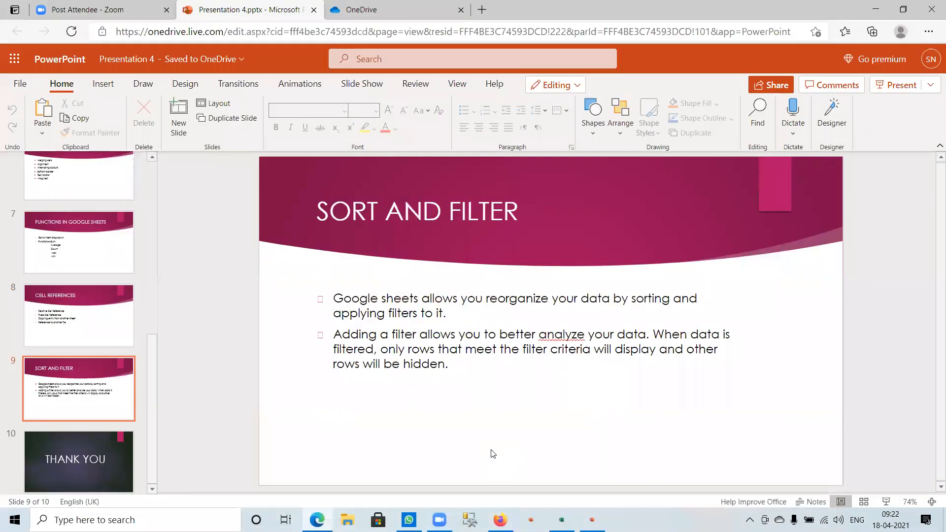